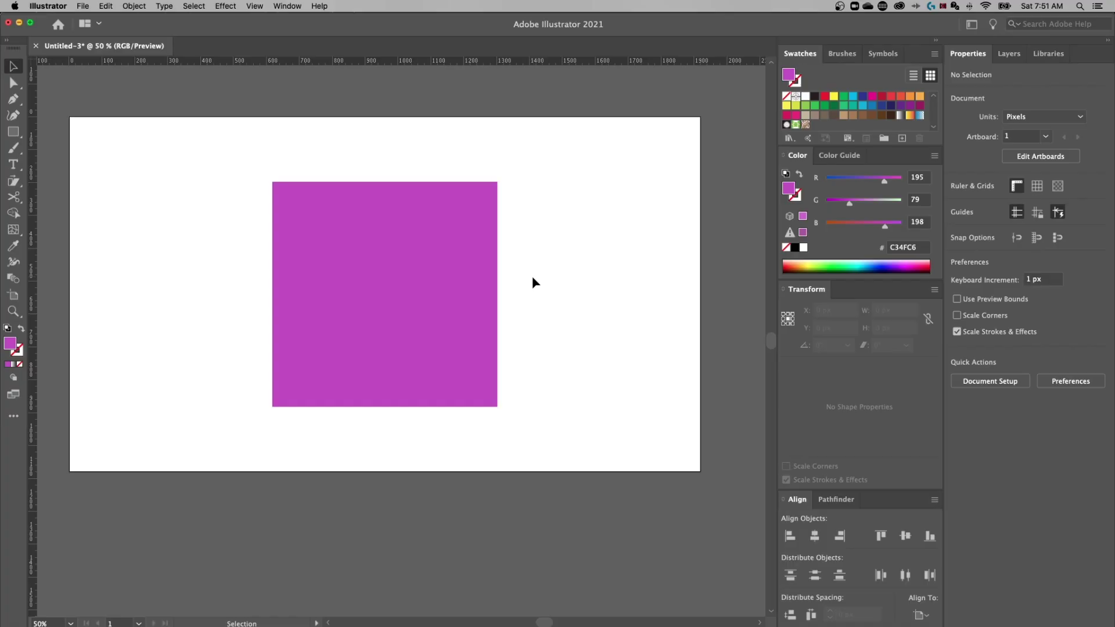
- Show corner widgets on the purple square and trial-round all four corners, then undo
left_click(322, 273)
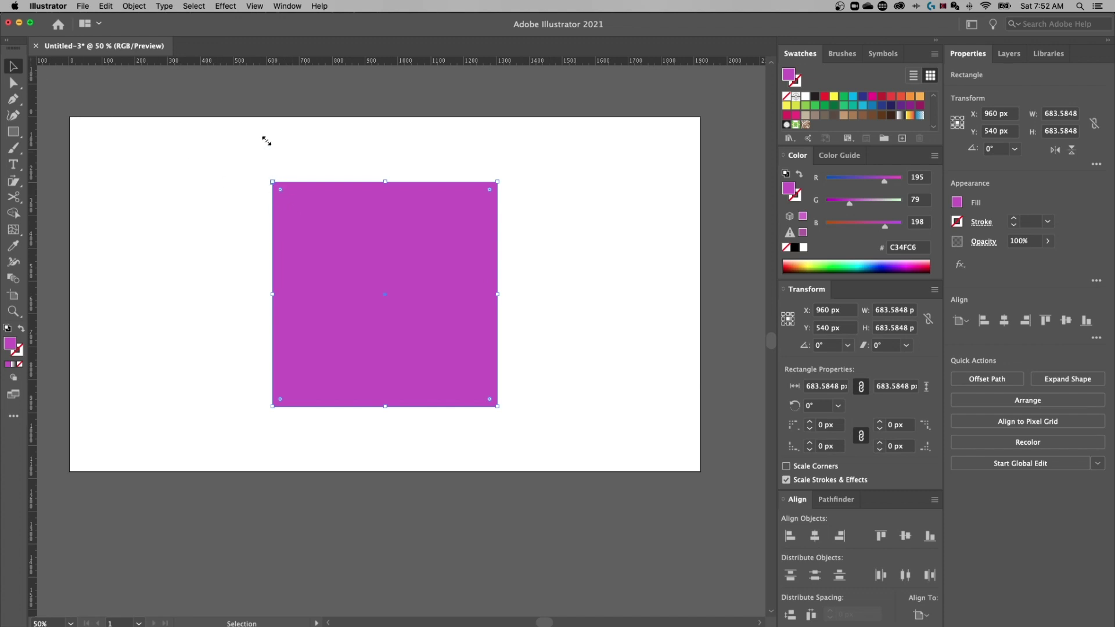
left_click(254, 6)
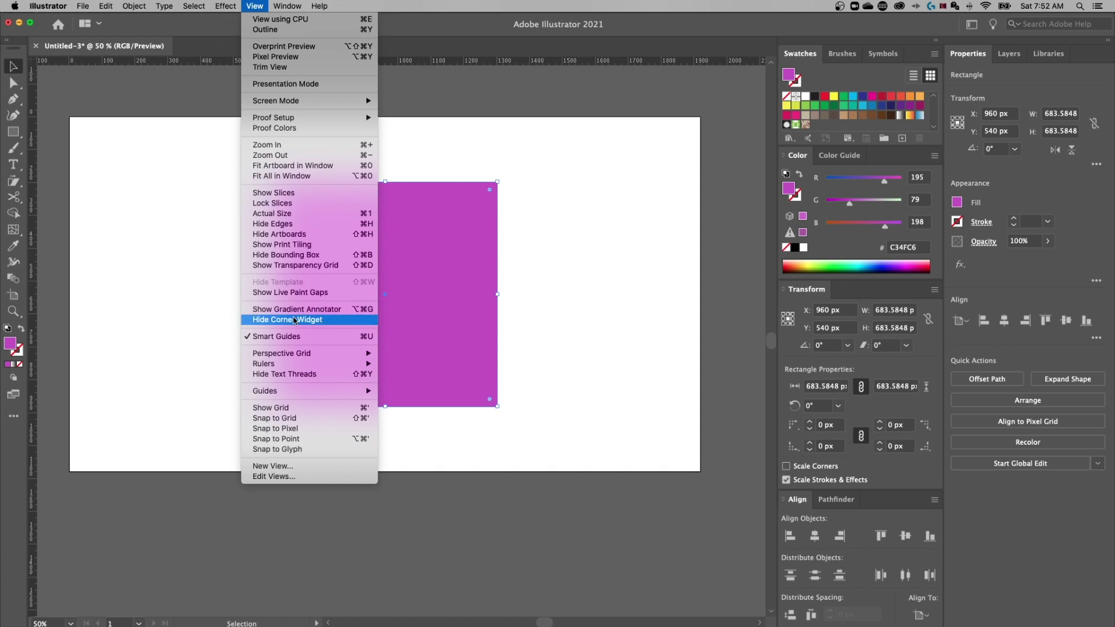
left_click(490, 198)
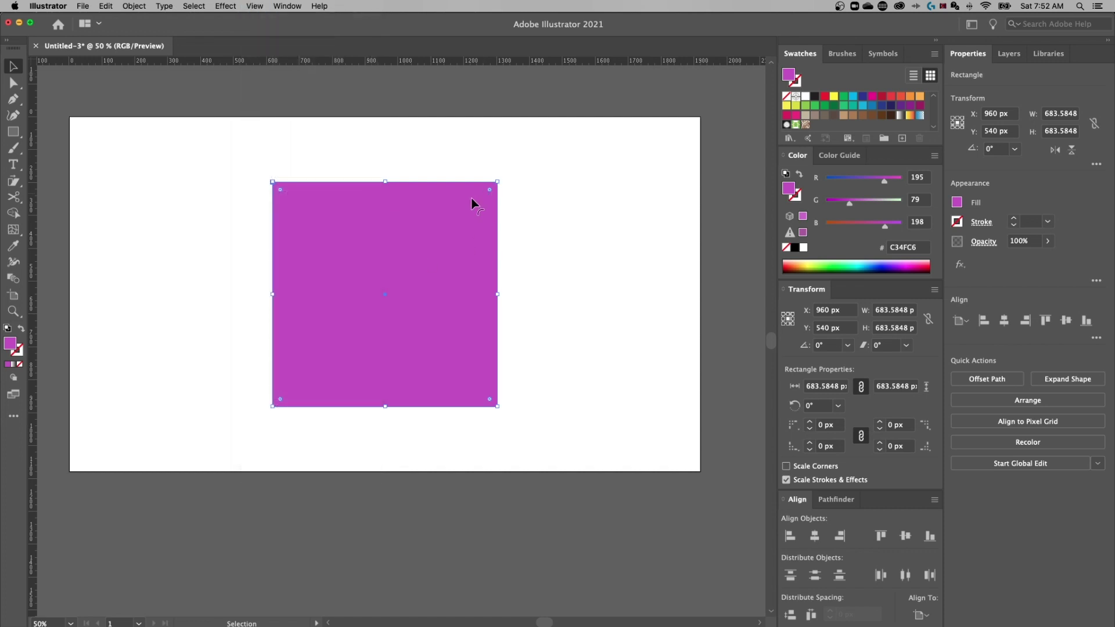
left_click_drag(283, 183, 306, 223)
key("super+z")
left_click(516, 190)
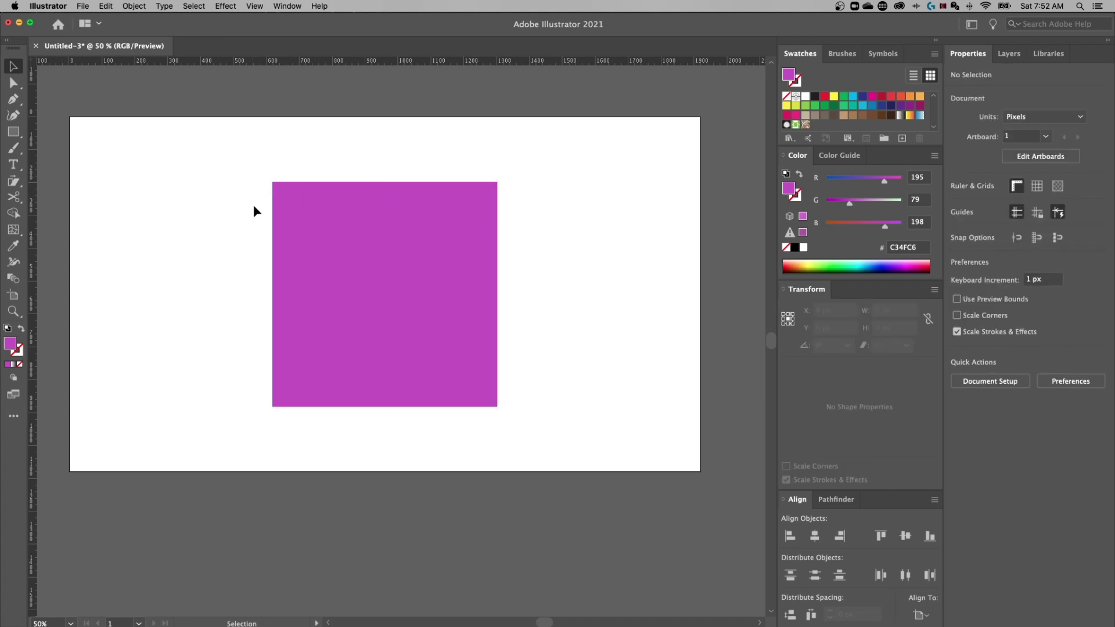
- With Direct Selection, trial-round the top two corners, then only the top-right, undoing each
left_click(12, 83)
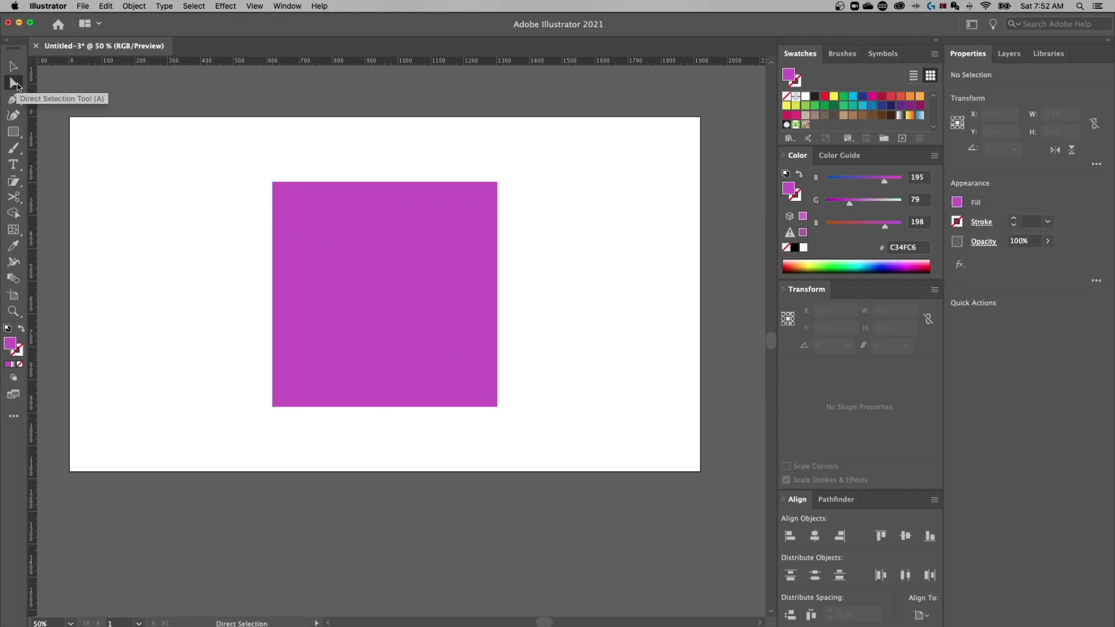
left_click_drag(248, 157, 542, 216)
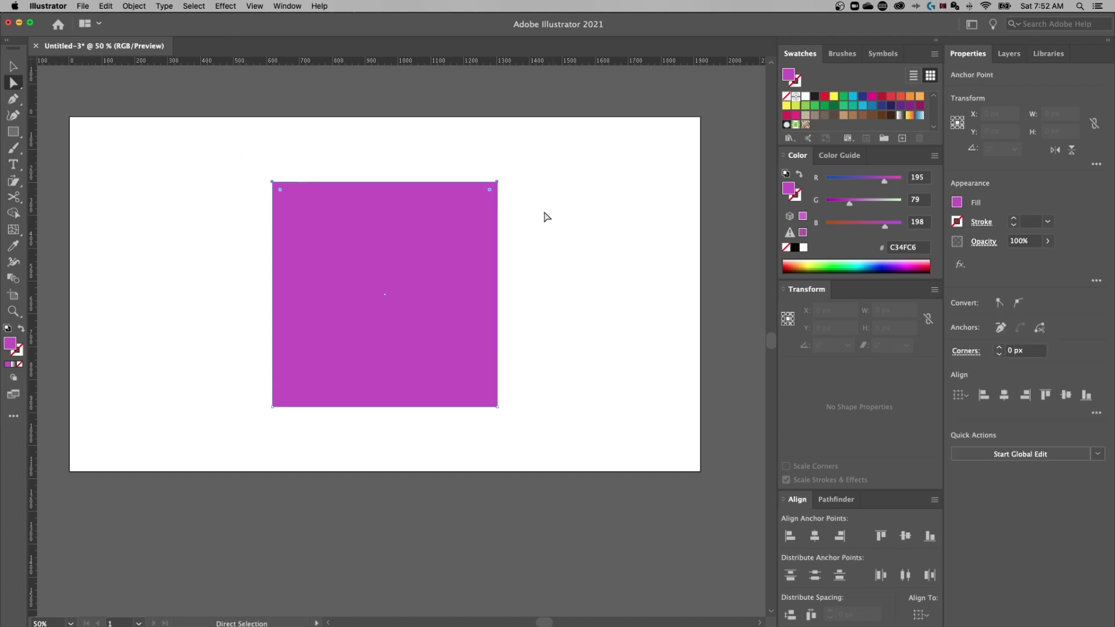
left_click_drag(281, 191, 335, 229)
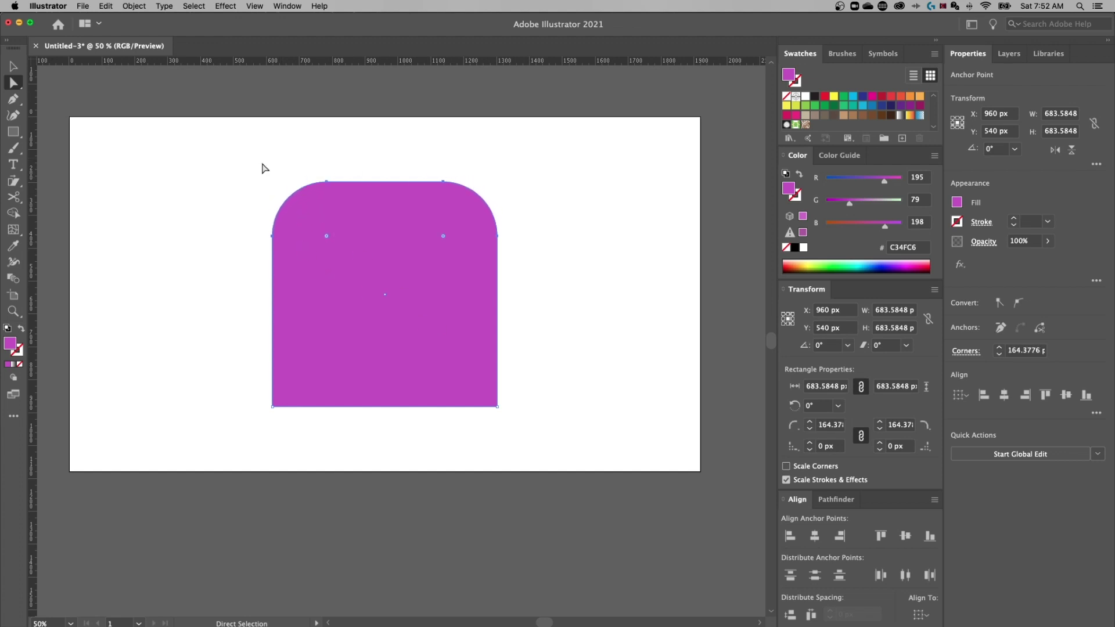
key("ctrl+z")
left_click(497, 182)
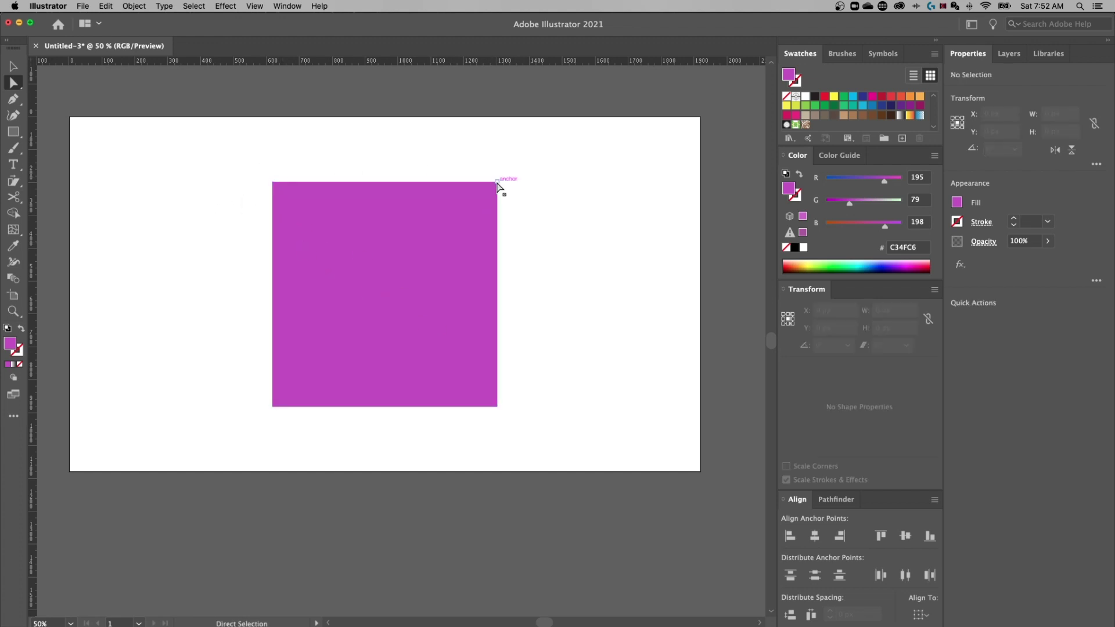
left_click_drag(491, 190, 457, 220)
key("cmd+z")
left_click(553, 199)
left_click(13, 67)
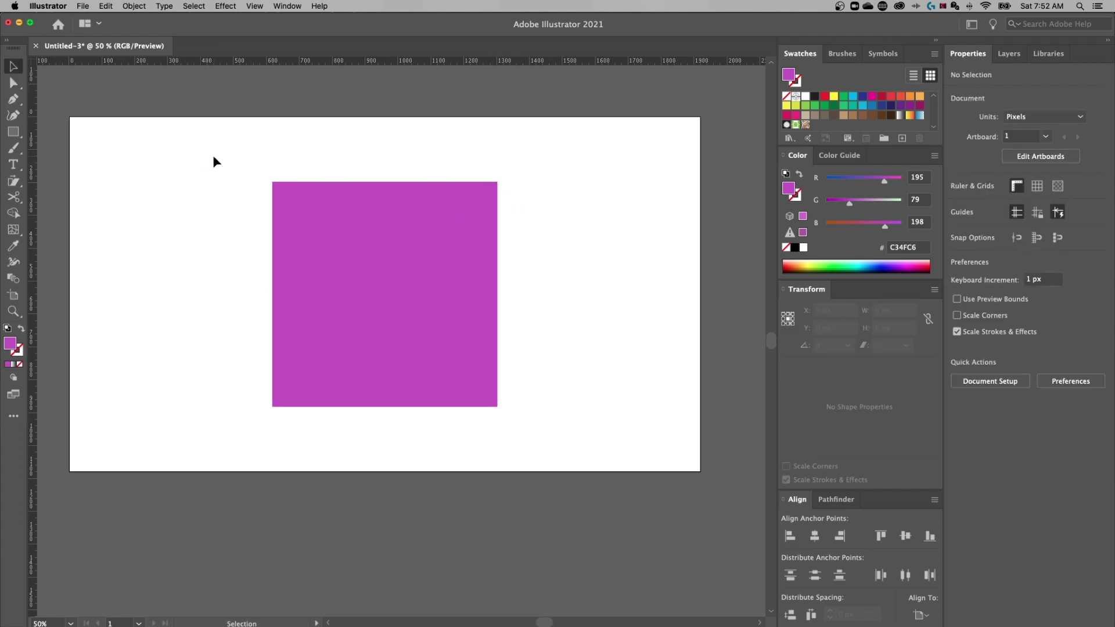
- Show the Transform panel and apply a 50 px radius to all the square's corners
left_click(401, 227)
left_click(287, 6)
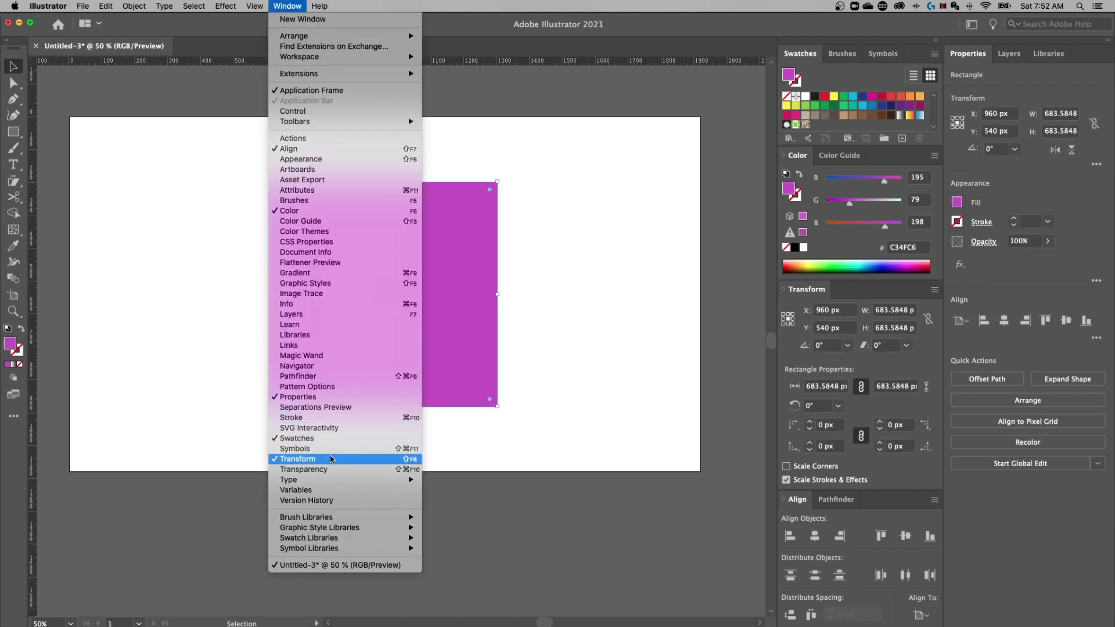
left_click(930, 366)
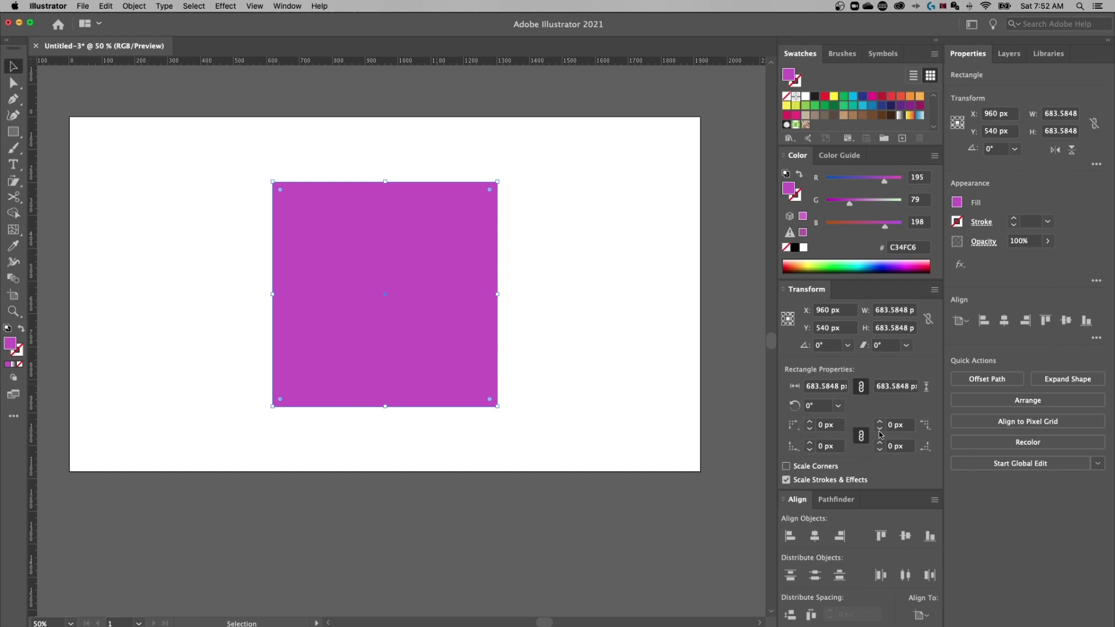
left_click(839, 424)
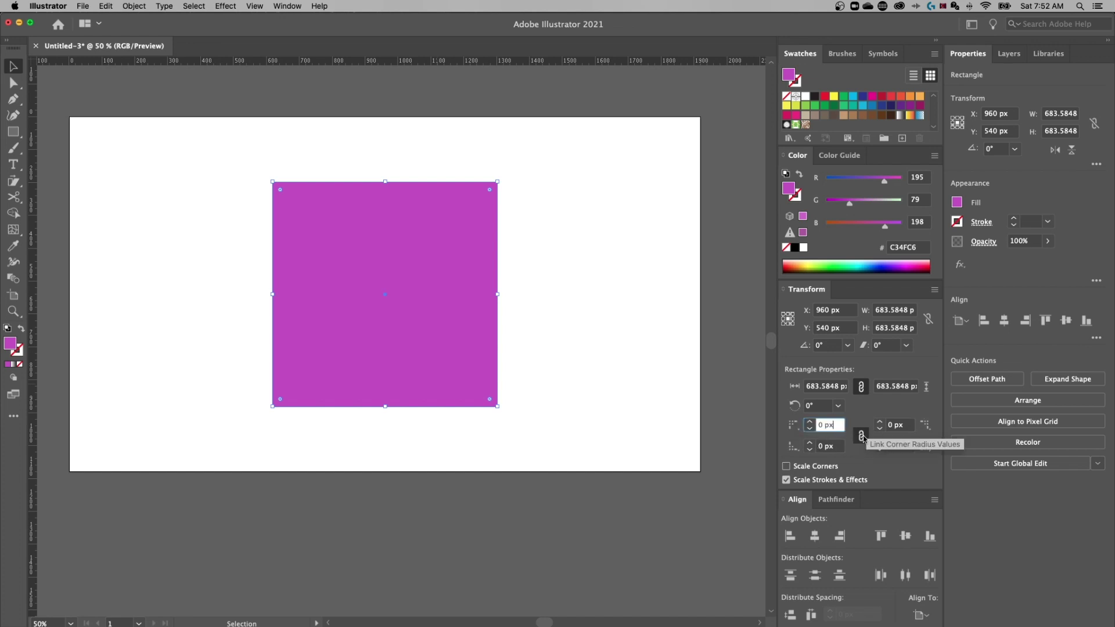
left_click(812, 426)
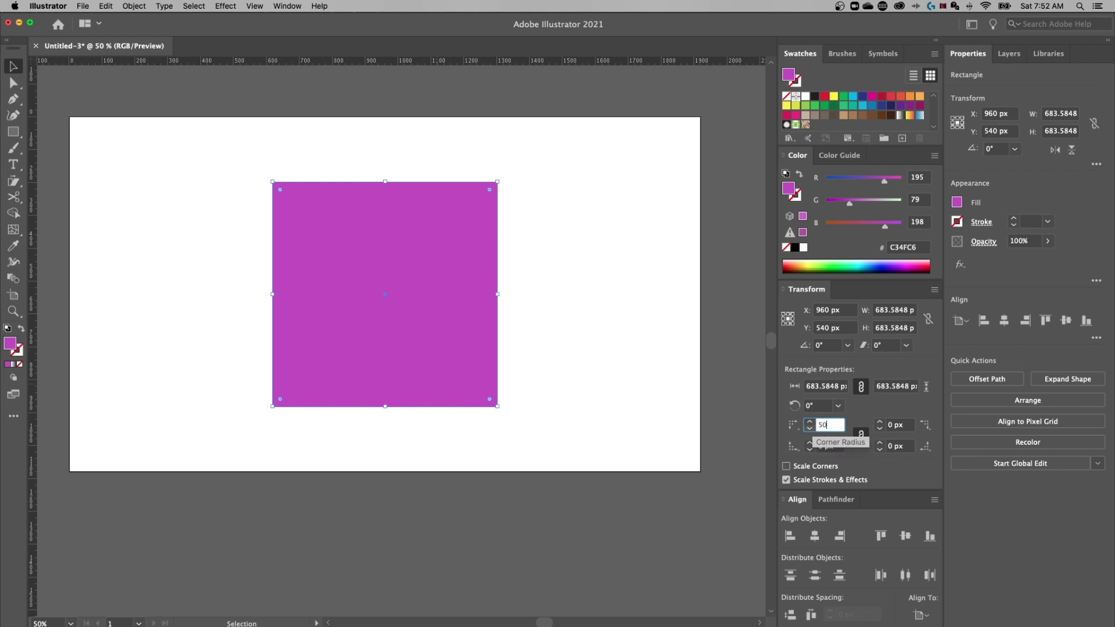
key("Return")
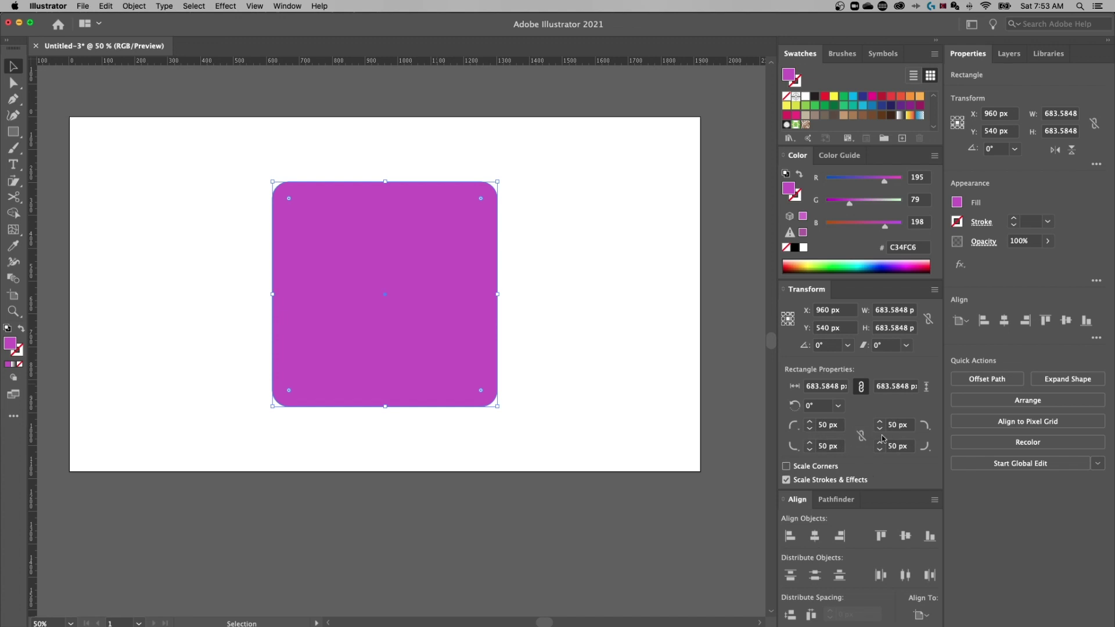
- Set the top-right and bottom-right corner radii to 0 px
left_click(911, 424)
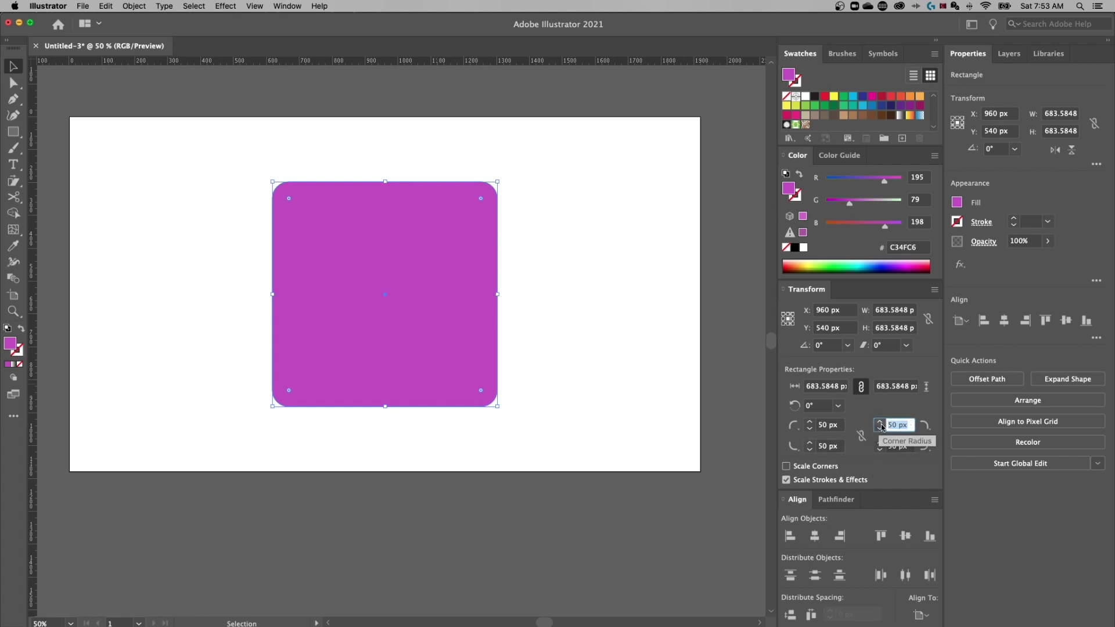
type("0")
key("Tab")
type("0")
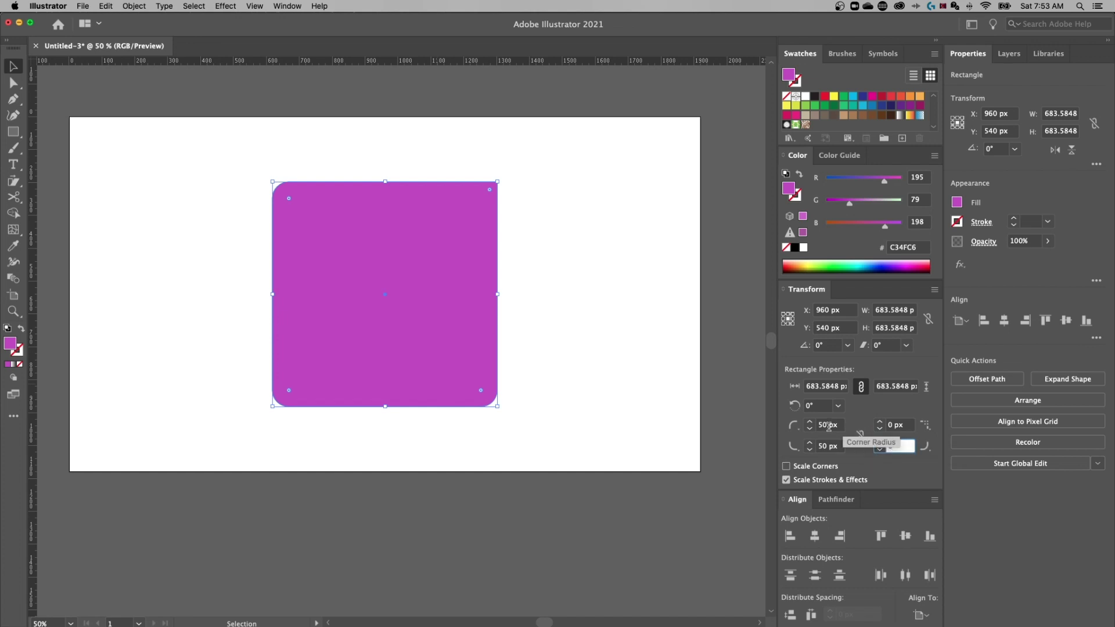
key("Tab")
left_click(439, 177)
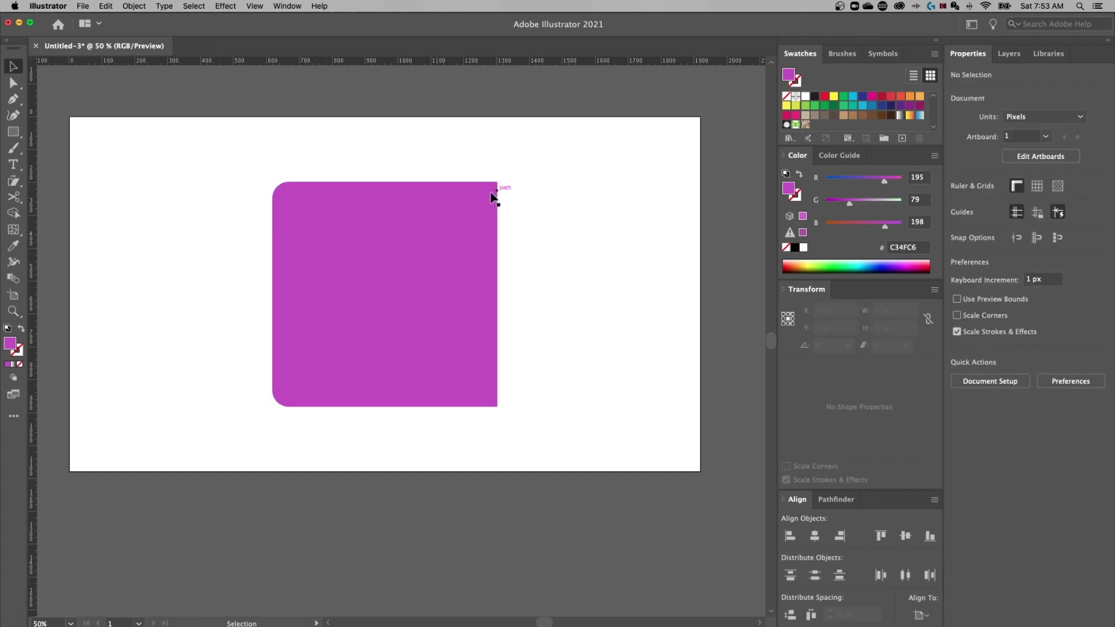
left_click(491, 186)
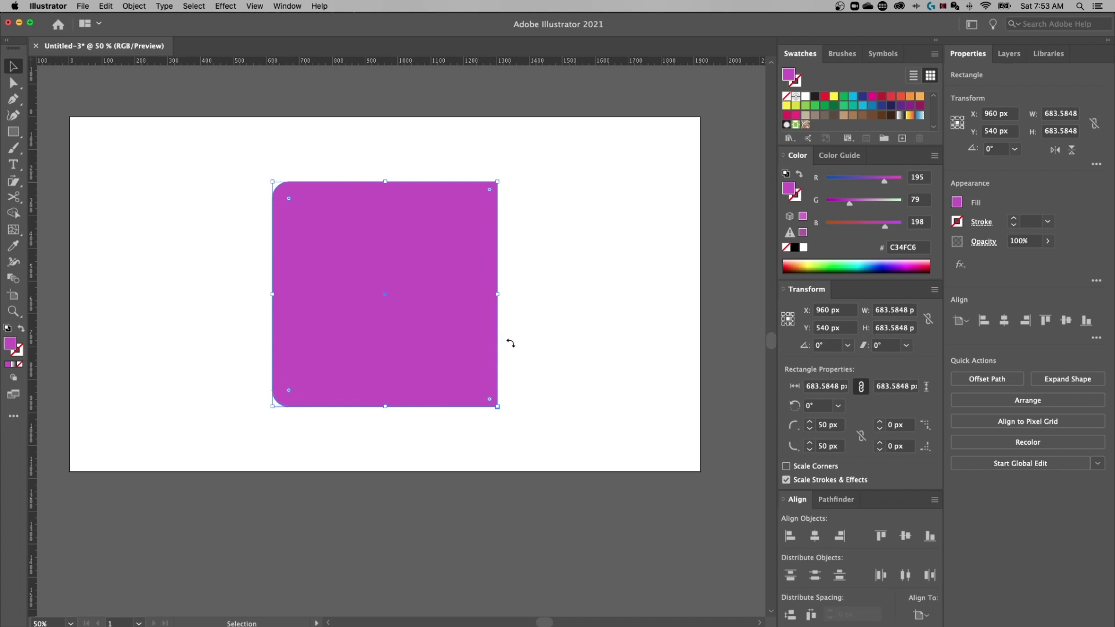
- Try Chamfer and Inverted Round on the top-left corner, restore Round, and nudge the square left
left_click(791, 430)
left_click(799, 429)
left_click(807, 444)
left_click(794, 425)
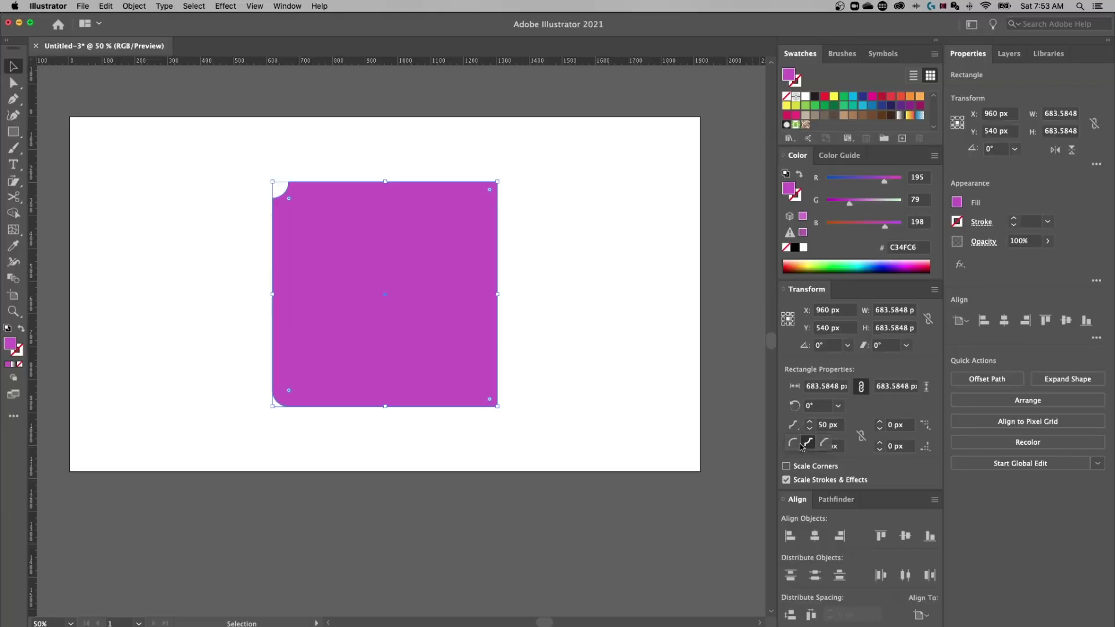
left_click(794, 445)
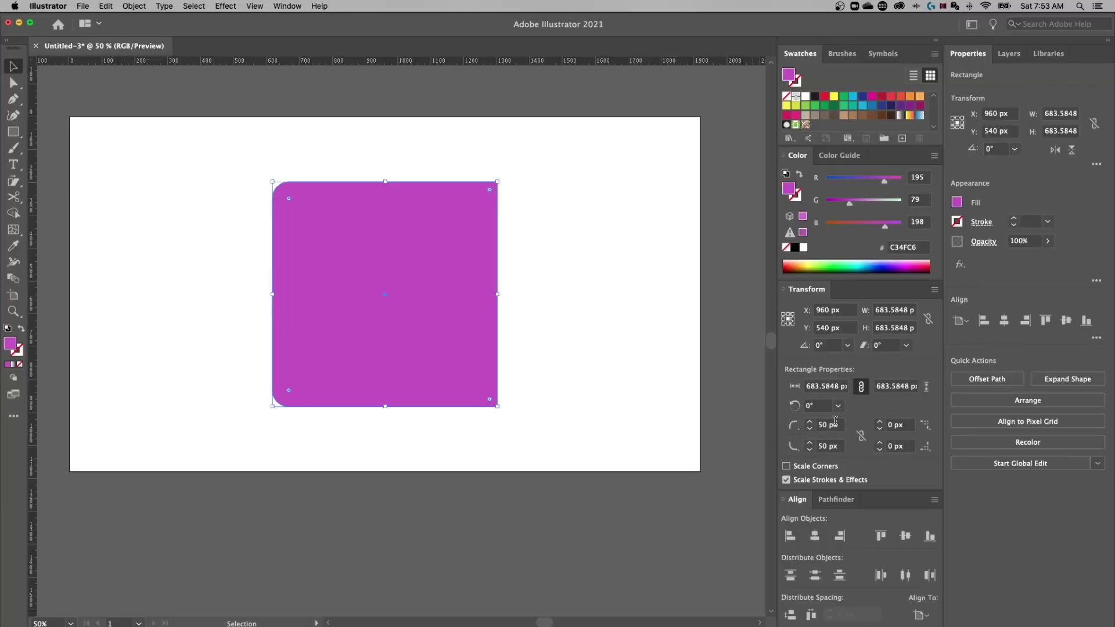
key("super+z")
key("super+z")
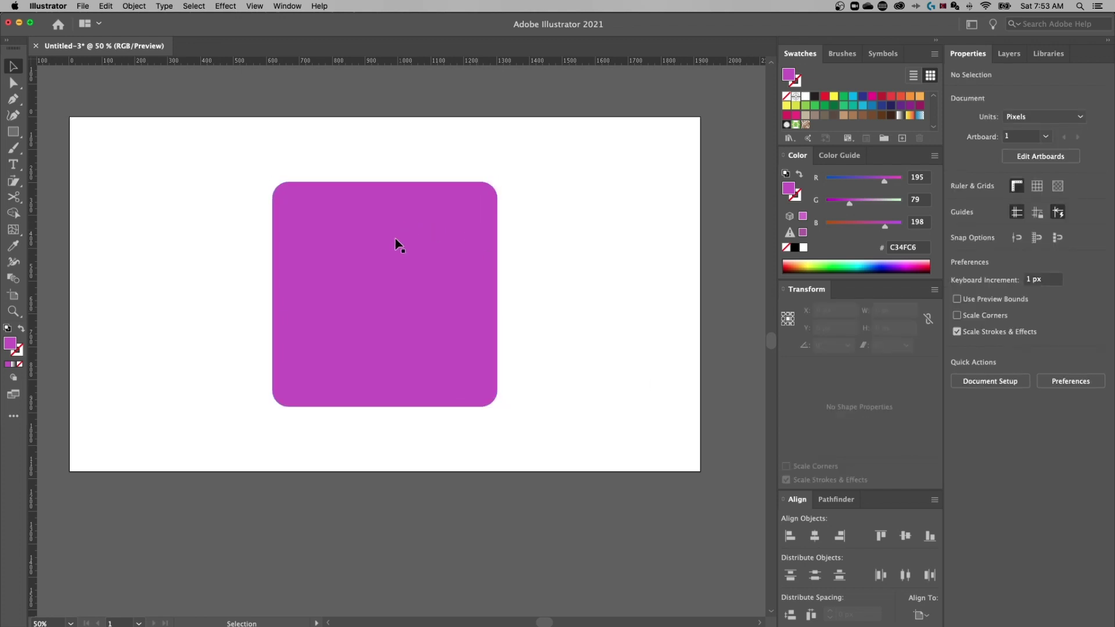
left_click_drag(374, 267, 372, 300)
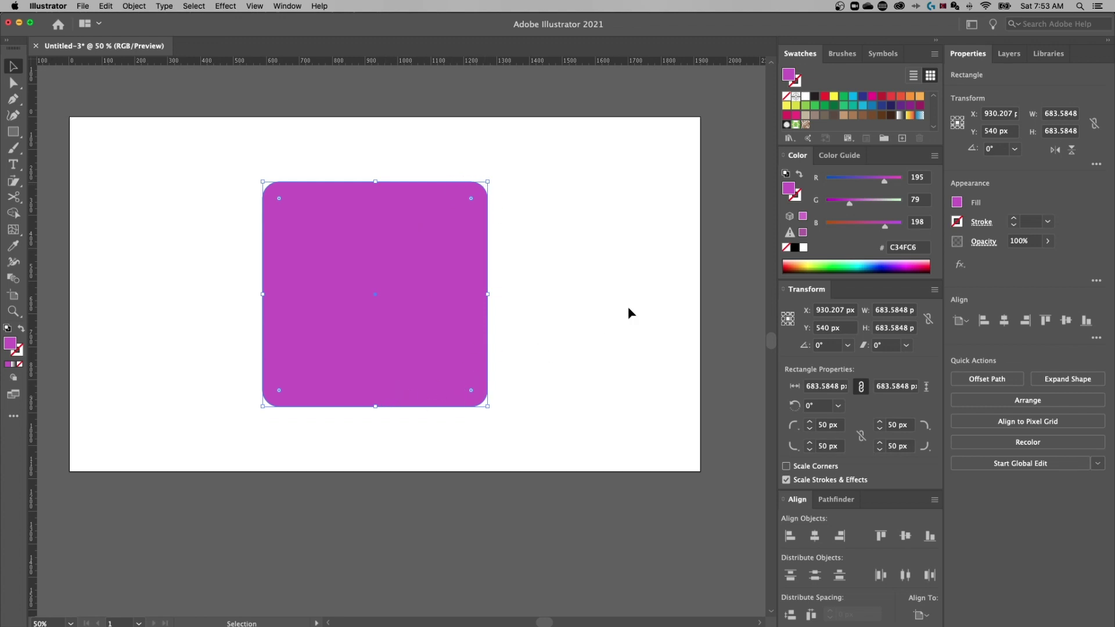
- Alt+Shift-drag a copy of the rounded square to the right and shift both squares left
left_click(570, 273)
left_click_drag(324, 259, 571, 254)
left_click(336, 298, "shift")
left_click_drag(558, 299, 452, 303)
- Shrink the left copy proportionally to 136.1 px, inspect it zoomed in, then reselect the large square
key("super+shift+a")
left_click(329, 260)
left_click_drag(388, 180, 391, 366)
left_click(234, 385)
key("z")
key("v")
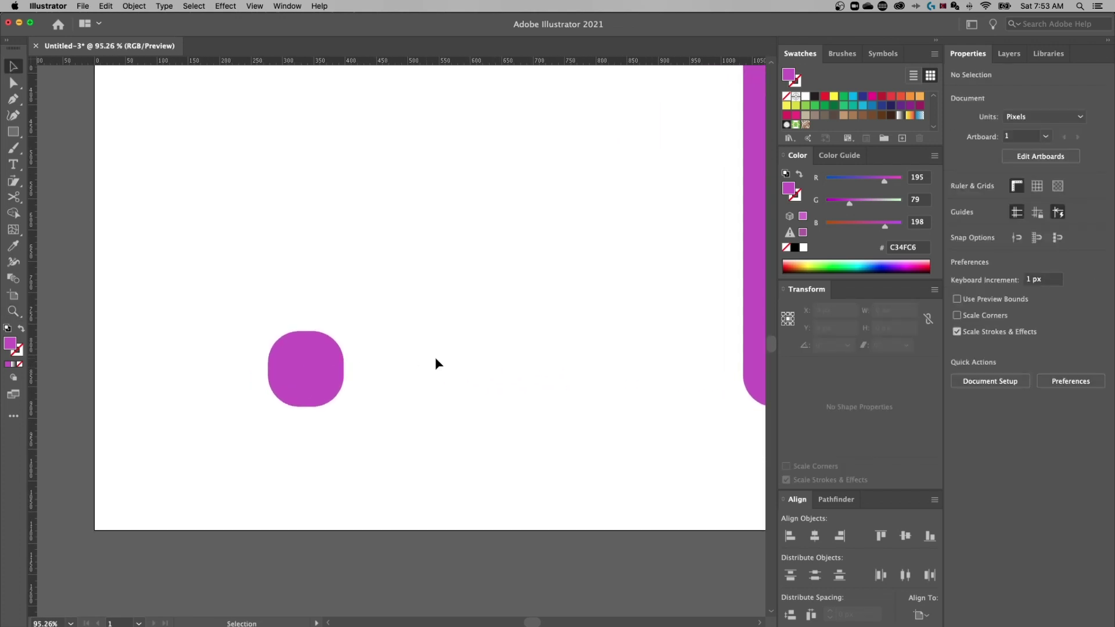
key("super+1")
key("super+minus")
key("super+minus")
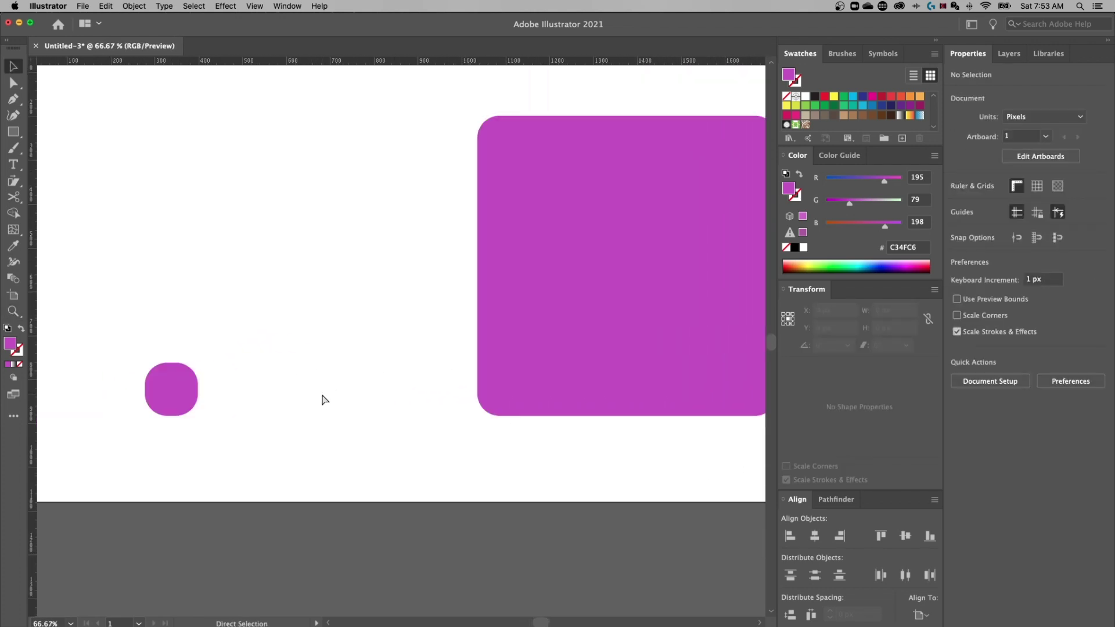
key("h")
left_click(556, 350)
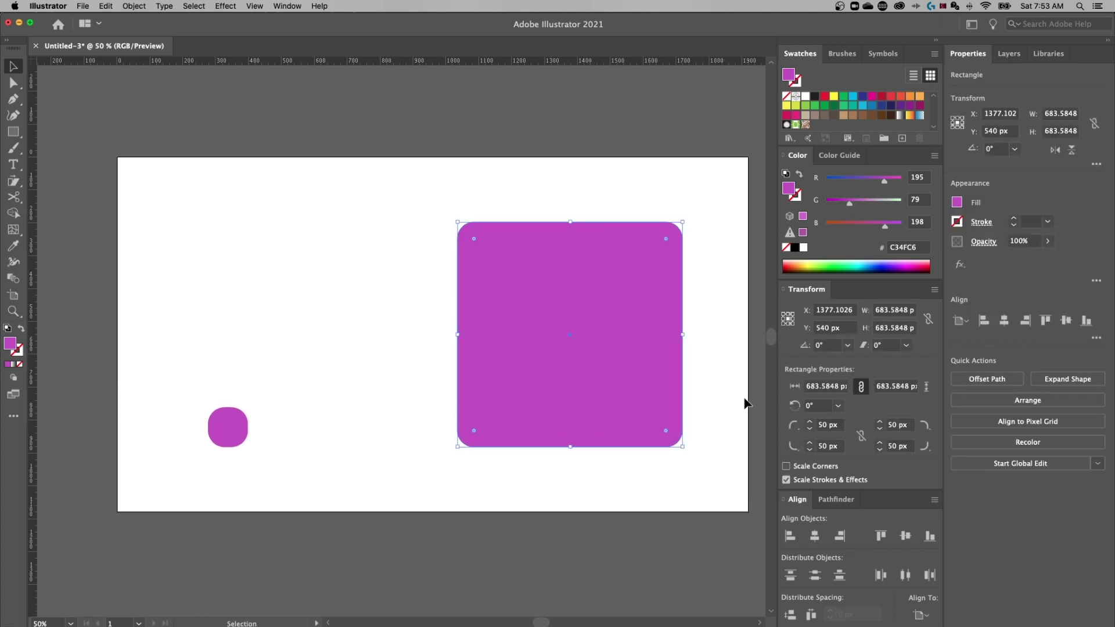
- Enable Scale Corners, scale the large square down to 670.4419 px, and place it beside the small one
left_click(787, 466)
left_click_drag(684, 223, 501, 385)
left_click_drag(480, 424, 471, 398)
key("z")
key("v")
left_click(461, 281)
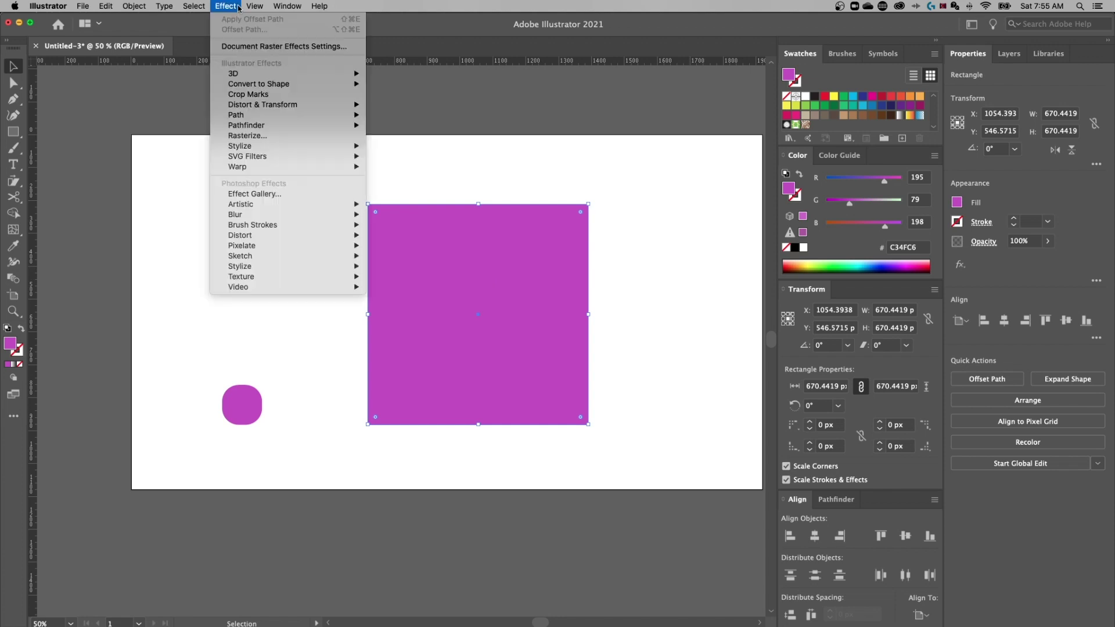
- Apply Effect > Stylize > Round Corners with a 50 px radius to the large square
mouse_move(264, 151)
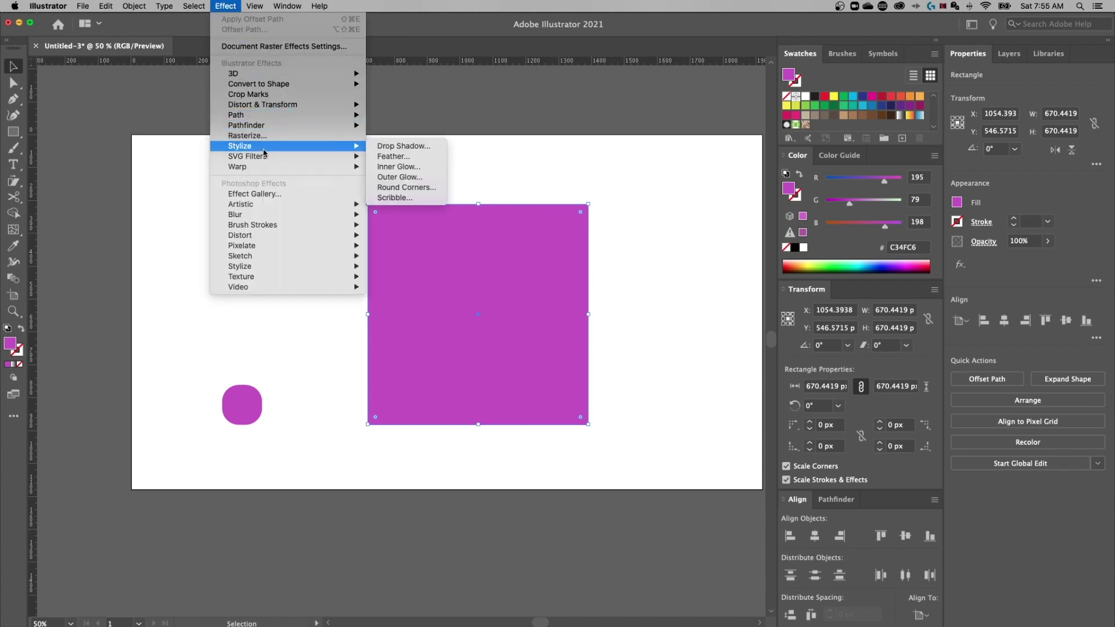
left_click(409, 187)
left_click_drag(546, 286, 584, 277)
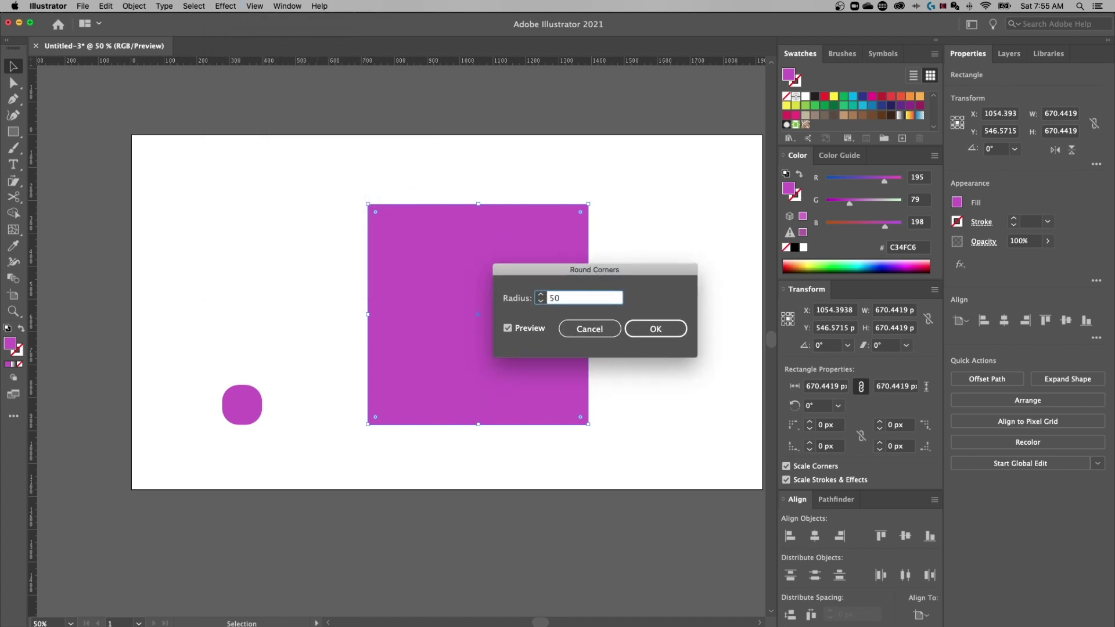
type("50")
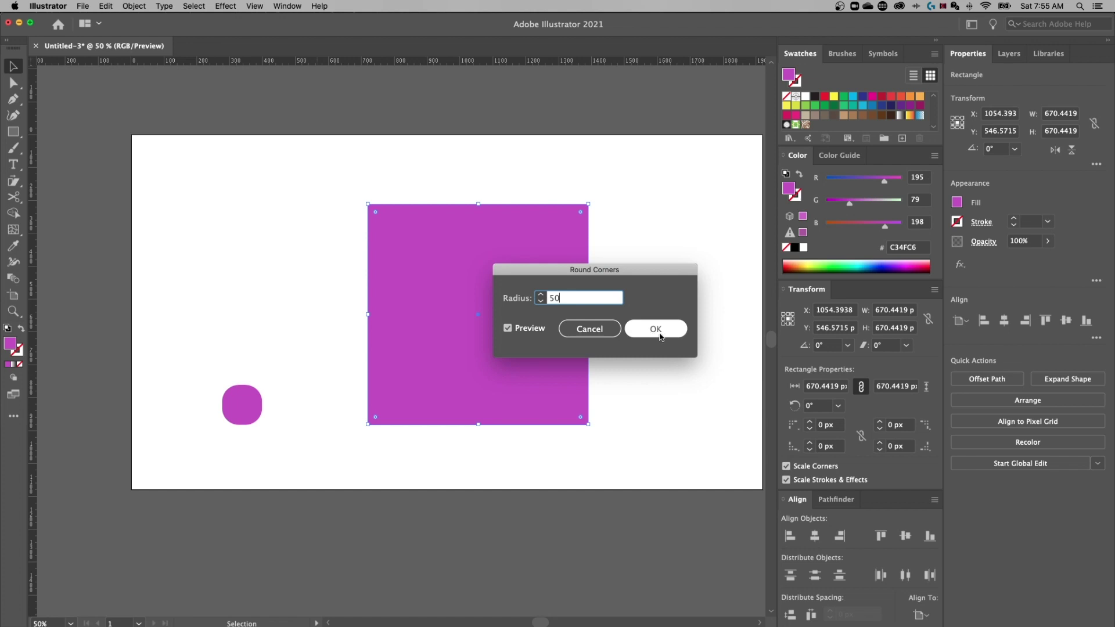
type("px")
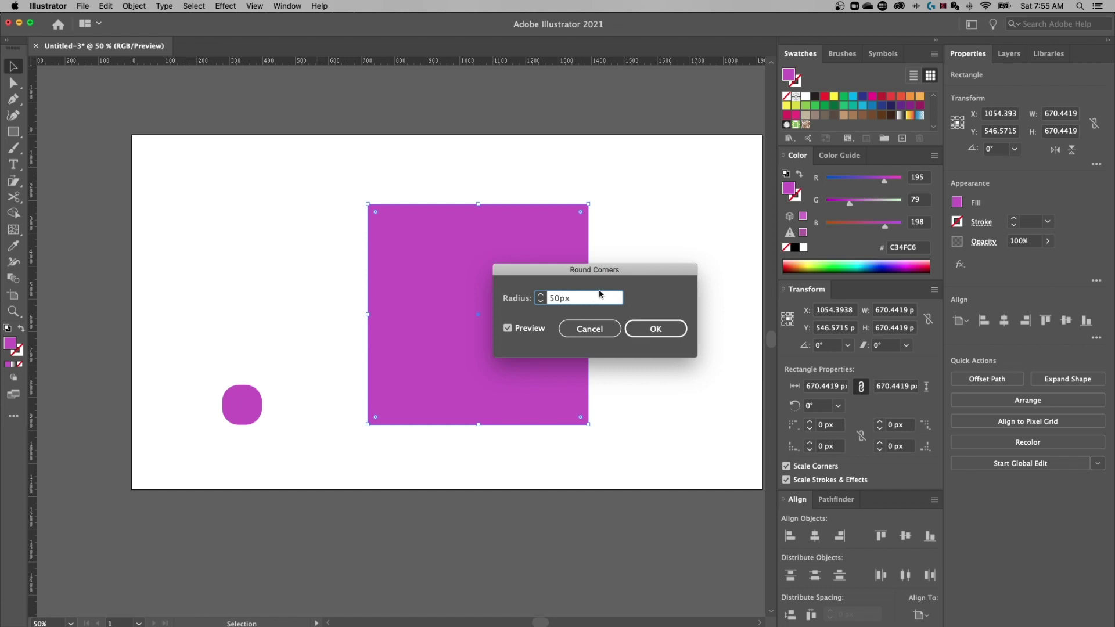
key("Tab")
left_click_drag(598, 270, 648, 253)
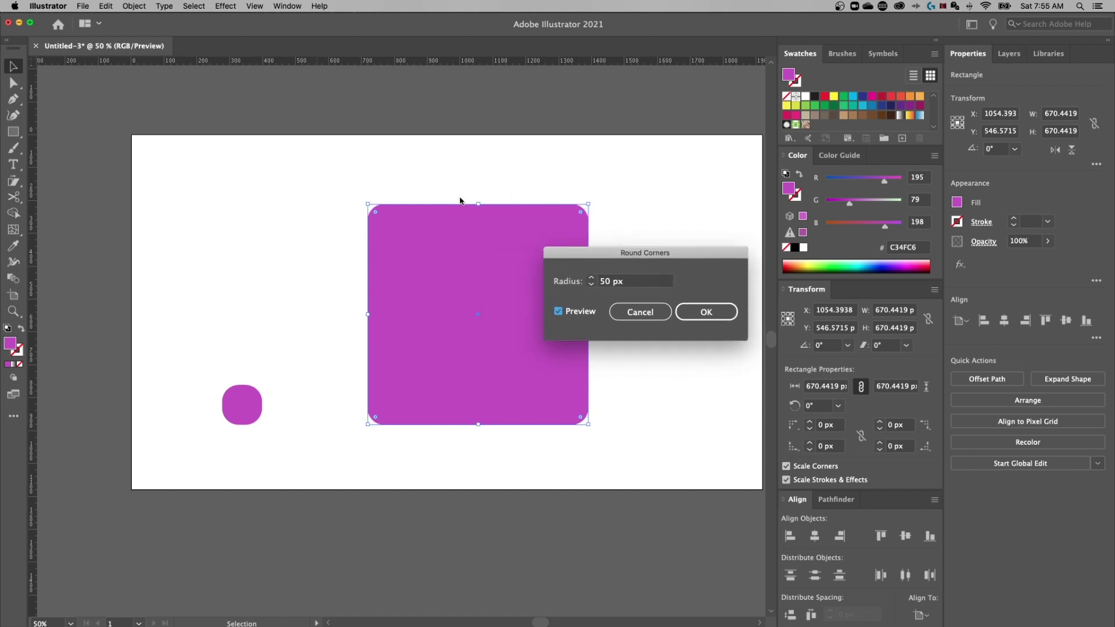
left_click(712, 315)
left_click(633, 177)
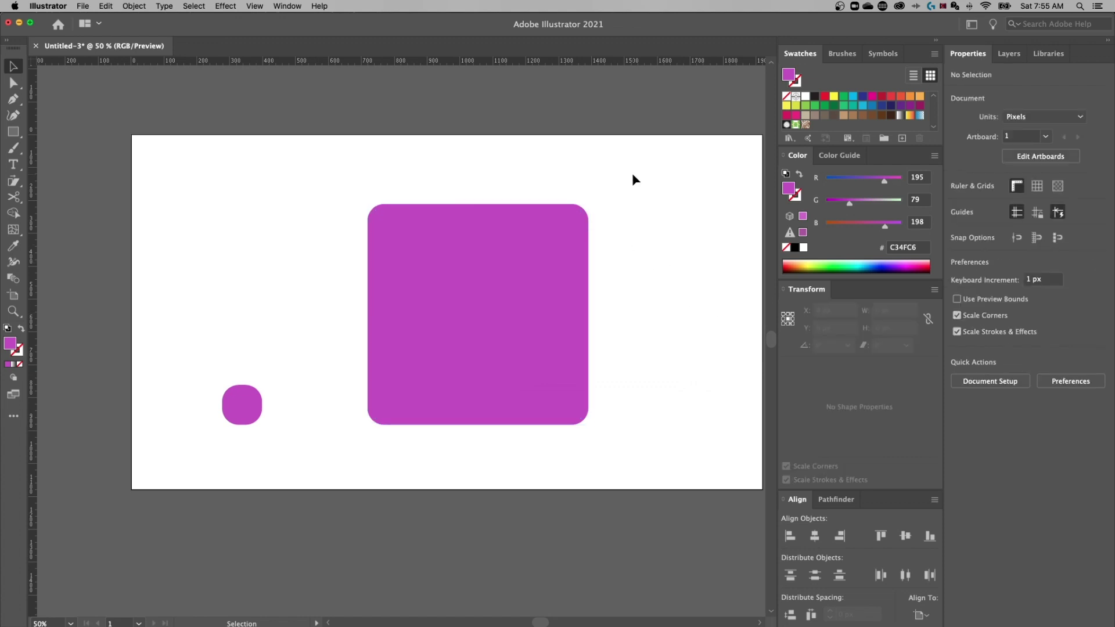